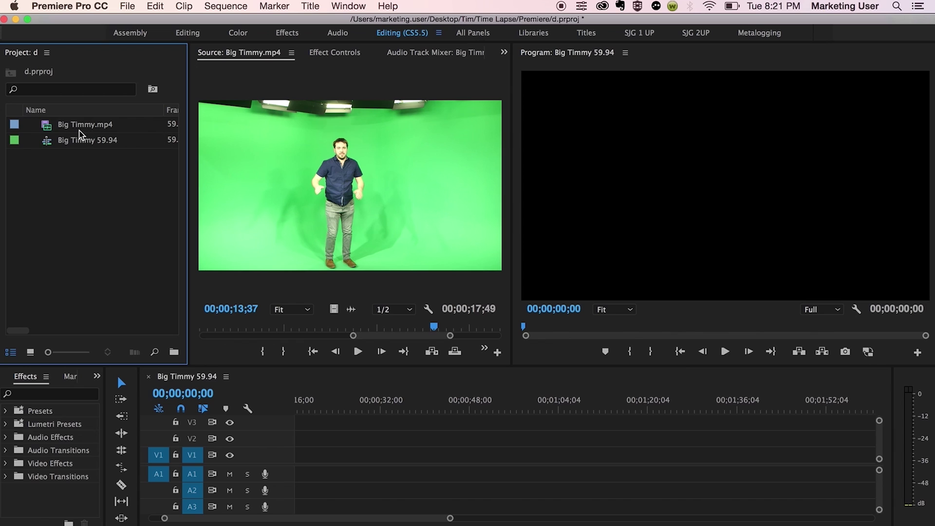
- Load Big Timmy.mp4, preview the jump, and close the gap so the clip starts the sequence
{"action": "double_click", "coordinate": [49, 130]}
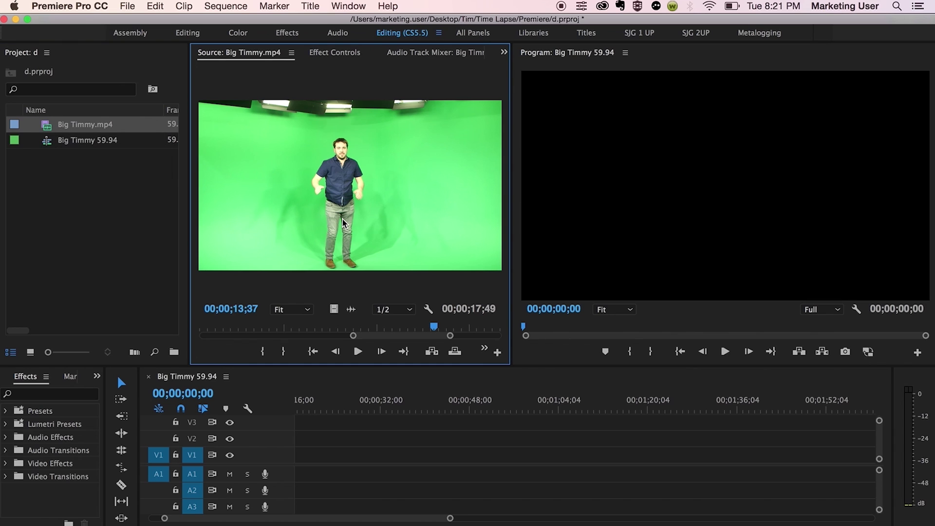
{"action": "left_click_drag", "start_coordinate": [306, 332], "coordinate": [282, 328]}
{"action": "key", "text": "space"}
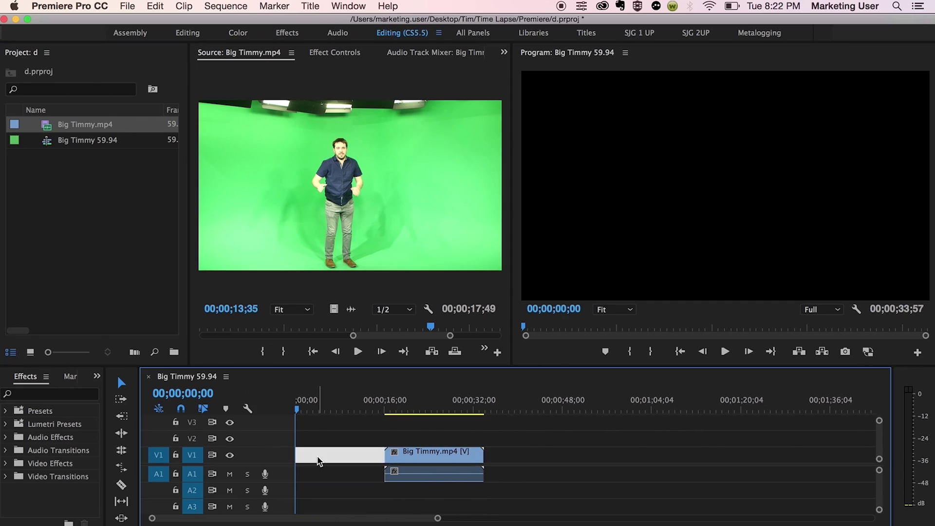
{"action": "key", "text": "Delete"}
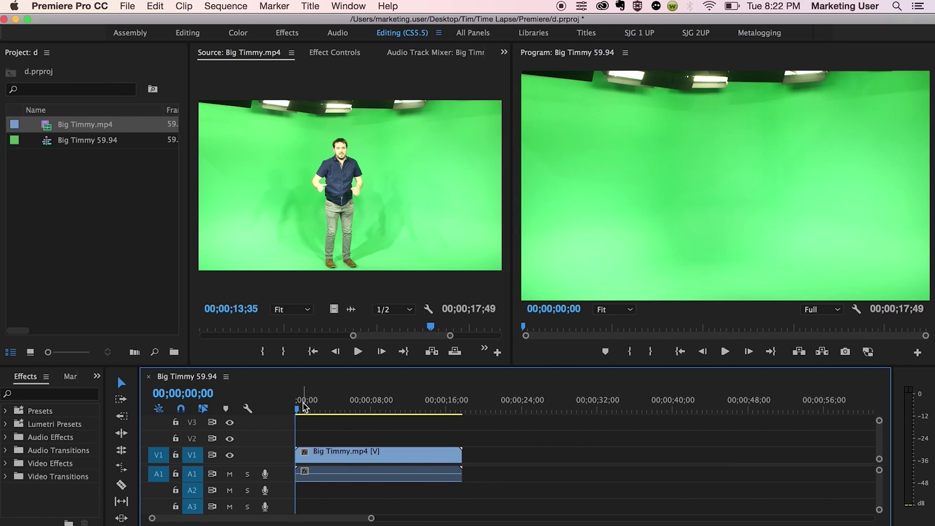
- Trim the clip's head to the jump start at 12;08 and play it from the beginning
{"action": "left_click_drag", "start_coordinate": [304, 406], "coordinate": [412, 413]}
{"action": "left_click_drag", "start_coordinate": [298, 453], "coordinate": [419, 457]}
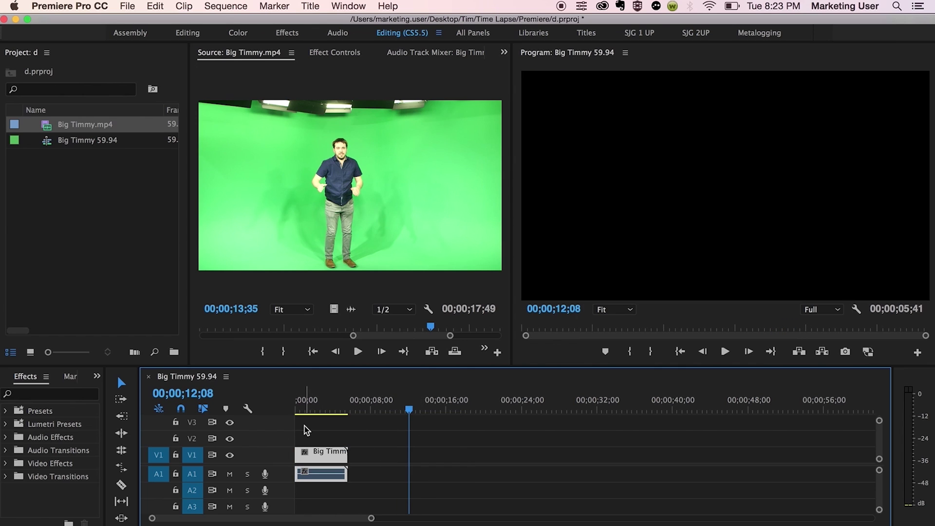
{"action": "key", "text": "="}
{"action": "key", "text": "Home"}
{"action": "key", "text": "space"}
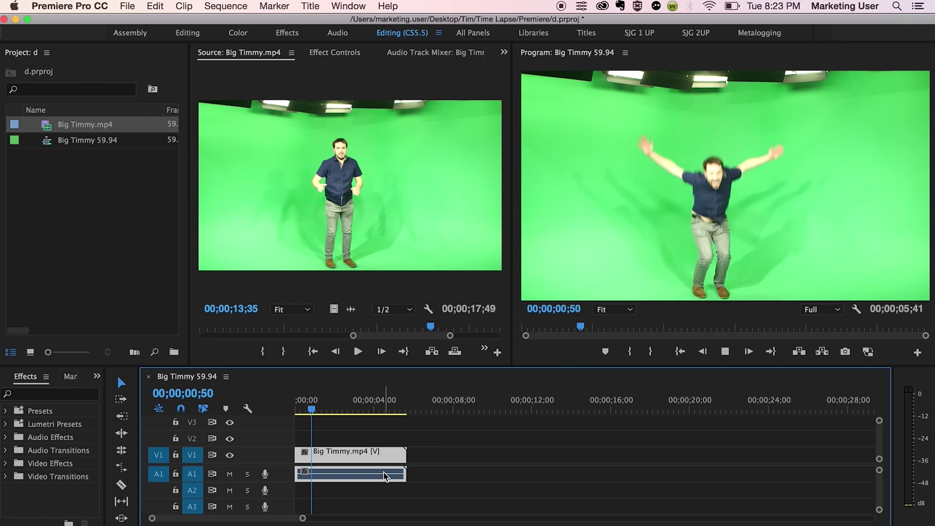
- Trim the clip's tail to the landing at 1;33 and play back the trimmed jump
{"action": "left_click_drag", "start_coordinate": [416, 455], "coordinate": [326, 455]}
{"action": "key", "text": "="}
{"action": "key", "text": "Home"}
{"action": "key", "text": "space"}
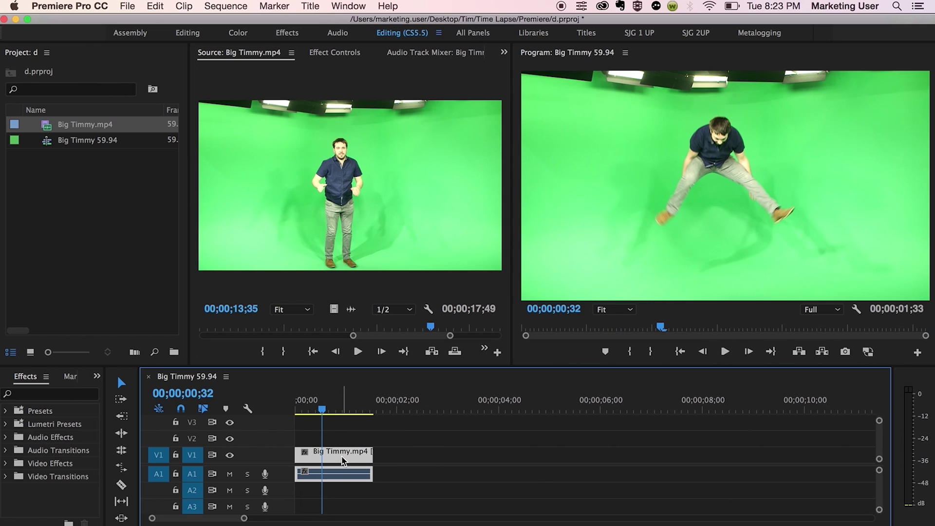
- Set the jump clip's Speed/Duration to 20% with Optical Flow interpolation, making it 7;45 long
{"action": "right_click", "coordinate": [347, 458]}
{"action": "left_click", "coordinate": [344, 460]}
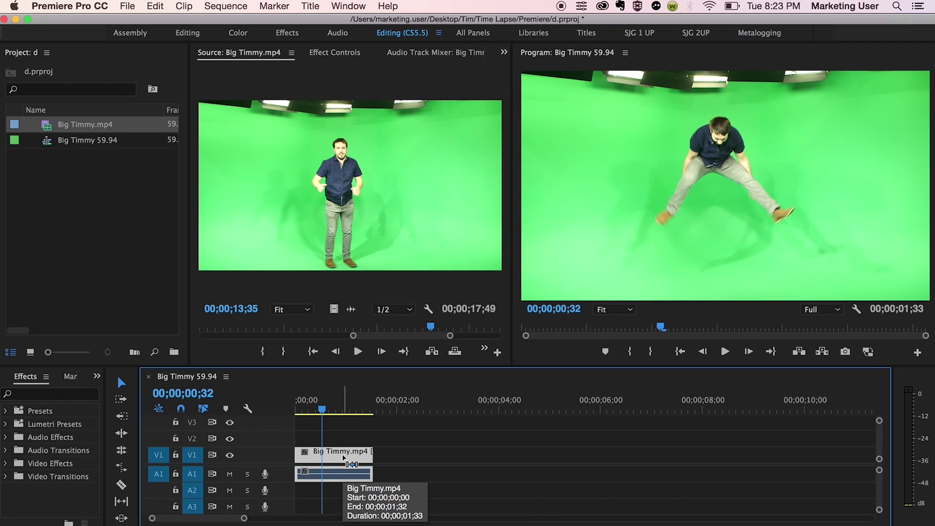
{"action": "key", "text": "super+r"}
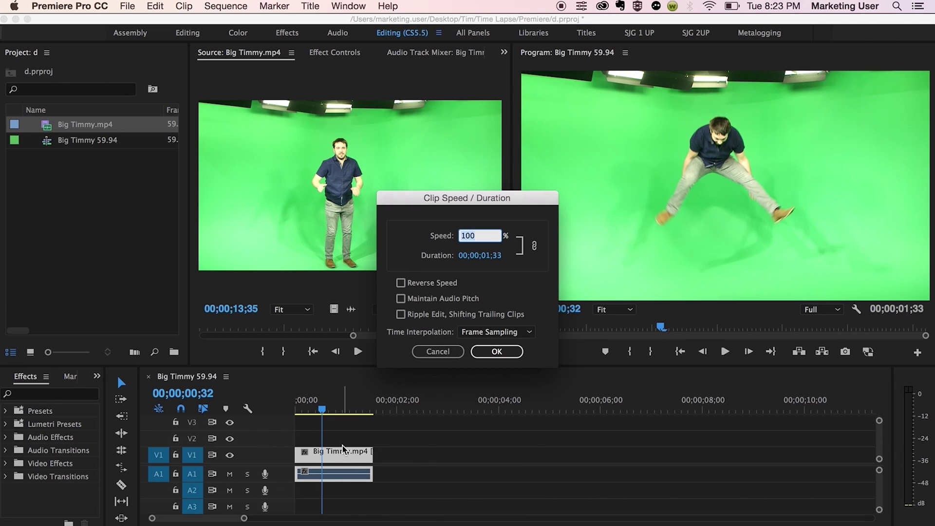
{"action": "left_click_drag", "start_coordinate": [449, 195], "coordinate": [449, 170]}
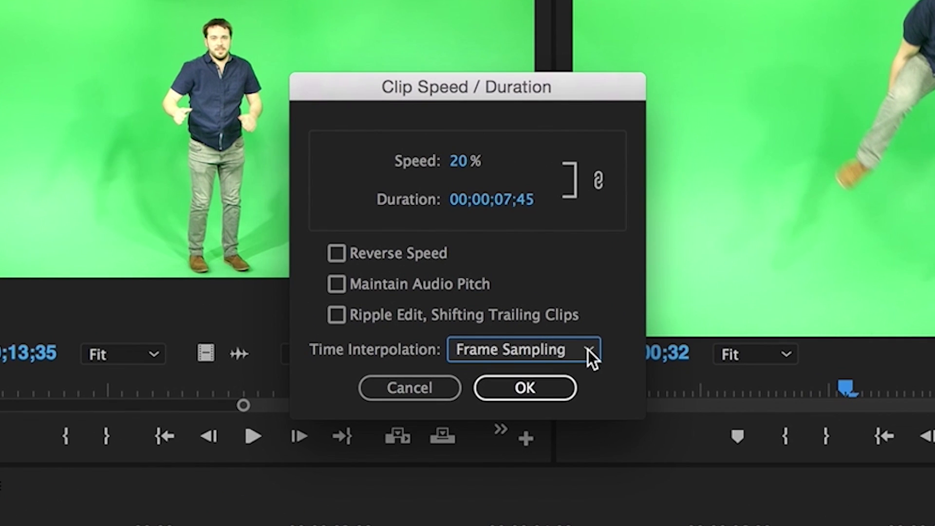
{"action": "left_click", "coordinate": [588, 350]}
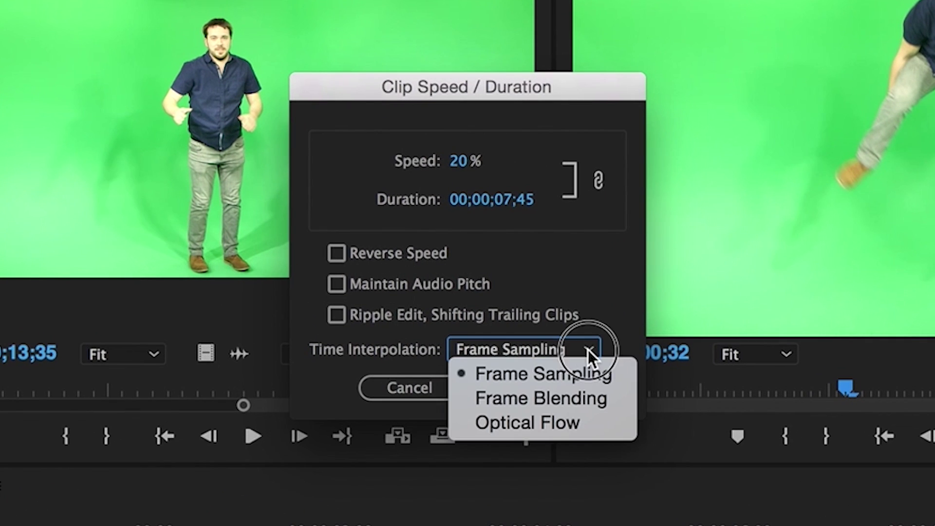
{"action": "left_click", "coordinate": [580, 417]}
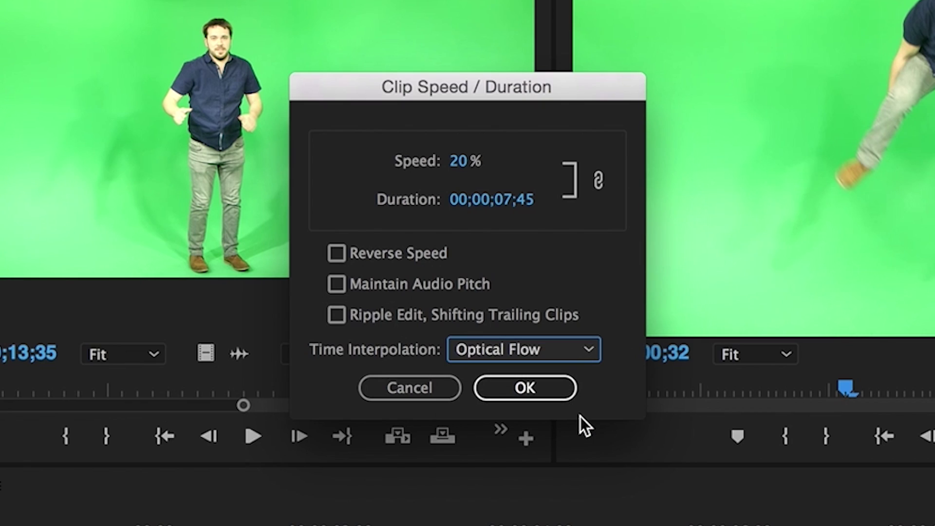
{"action": "left_click", "coordinate": [536, 392]}
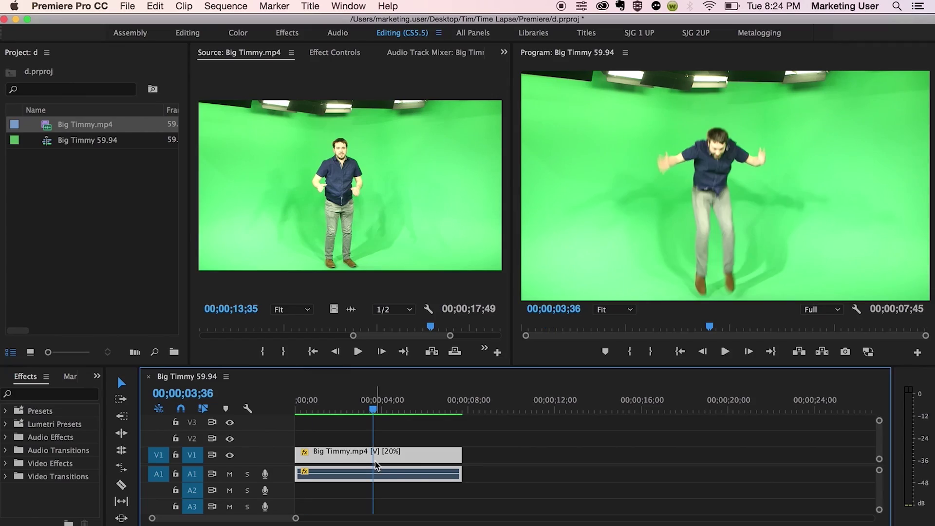
- Match frame and drop a video-only copy of the jump onto V1 after the first clip
{"action": "key", "text": "f"}
{"action": "left_click_drag", "start_coordinate": [339, 311], "coordinate": [479, 455]}
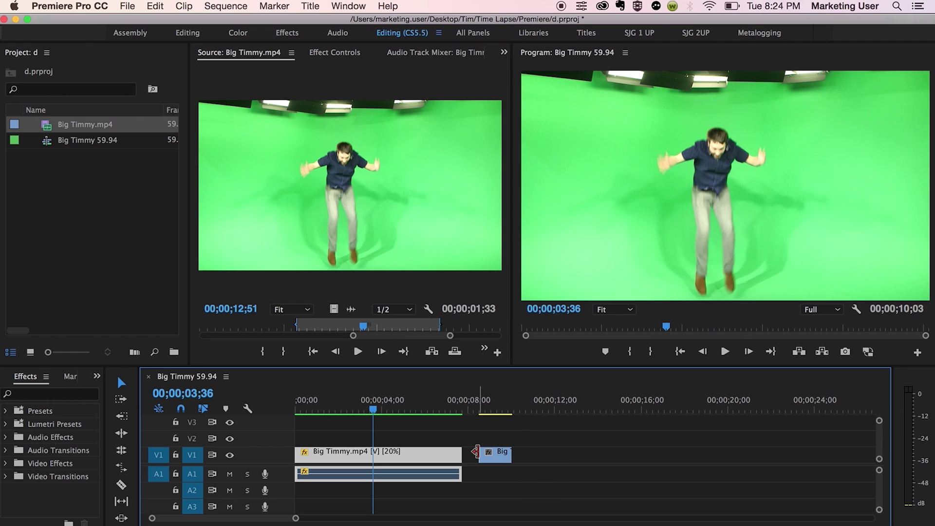
{"action": "key", "text": "="}
{"action": "left_click", "coordinate": [499, 407]}
{"action": "key", "text": "minus"}
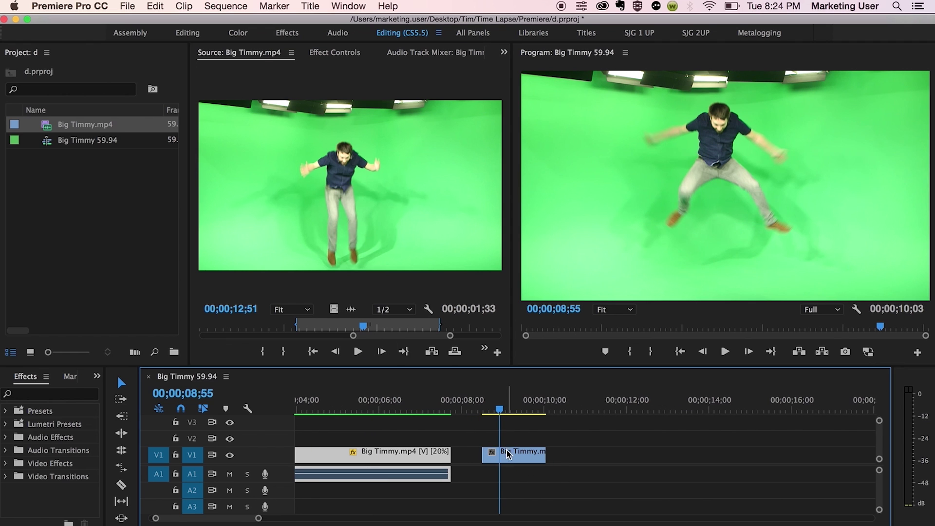
- Slow the second jump clip to 20% speed with Frame Sampling interpolation
{"action": "left_click", "coordinate": [508, 455]}
{"action": "left_click_drag", "start_coordinate": [499, 409], "coordinate": [498, 411]}
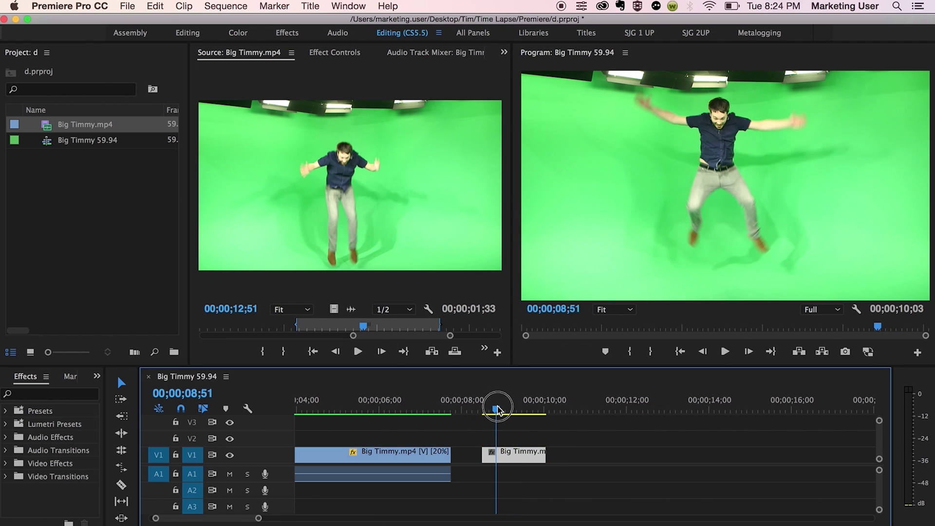
{"action": "key", "text": "super+r"}
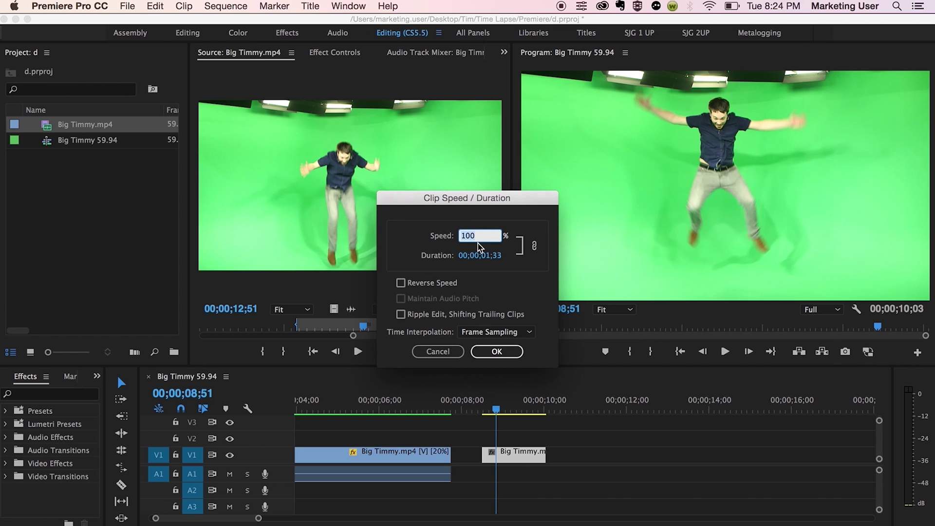
{"action": "left_click", "coordinate": [486, 334]}
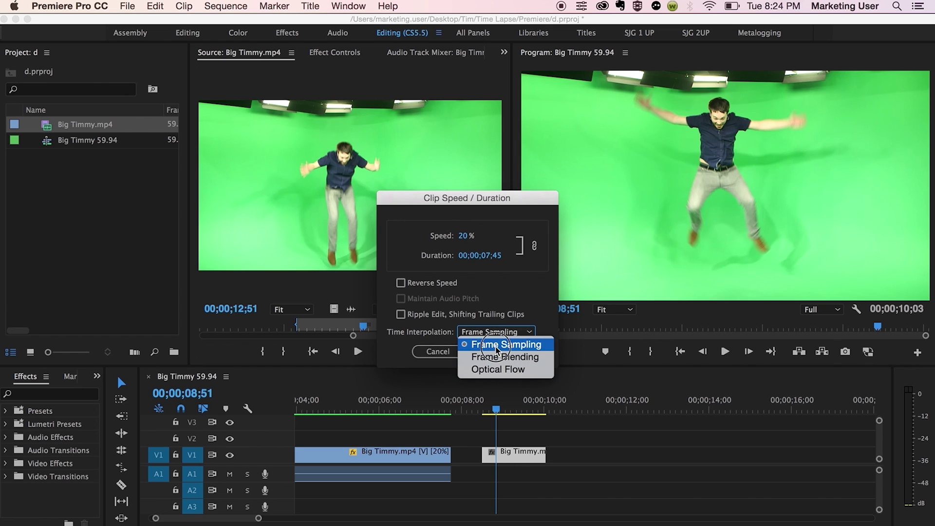
{"action": "left_click", "coordinate": [501, 344]}
{"action": "left_click", "coordinate": [495, 351]}
{"action": "key", "text": "minus"}
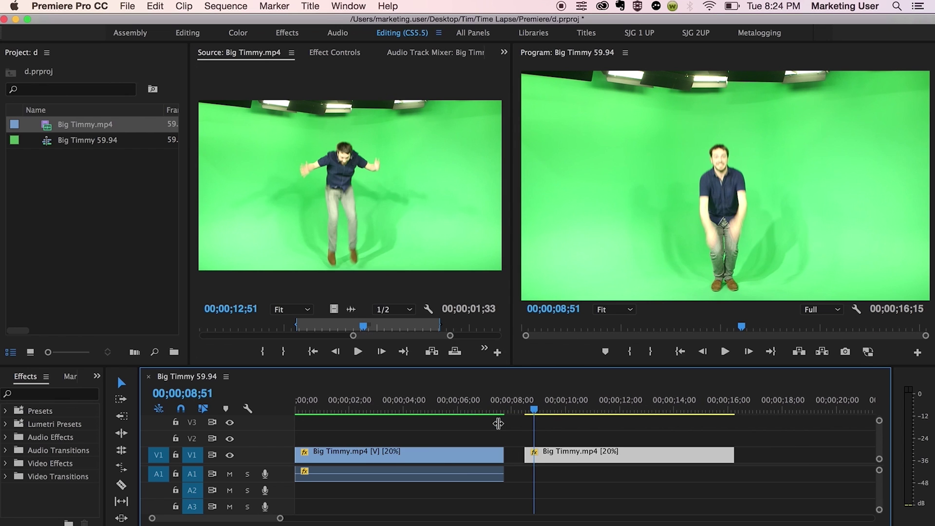
{"action": "key", "text": "space"}
{"action": "key", "text": "minus"}
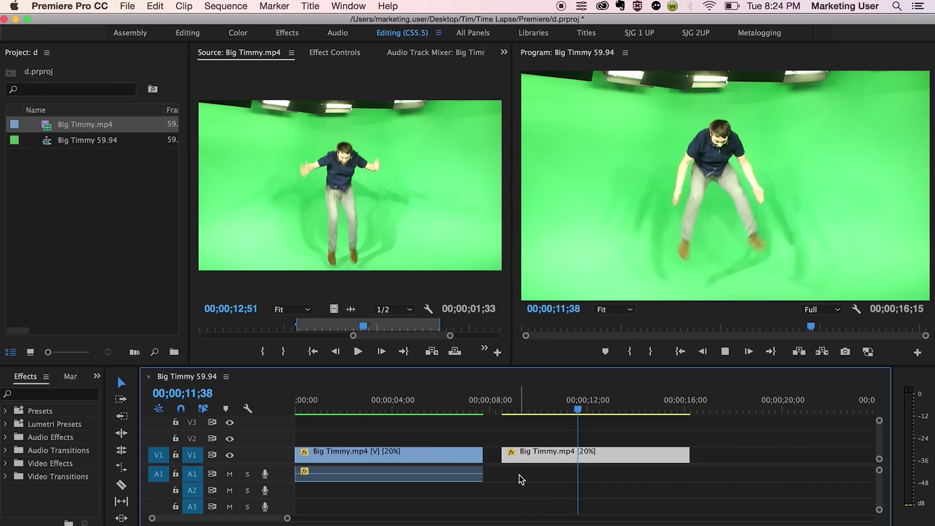
{"action": "key", "text": "space"}
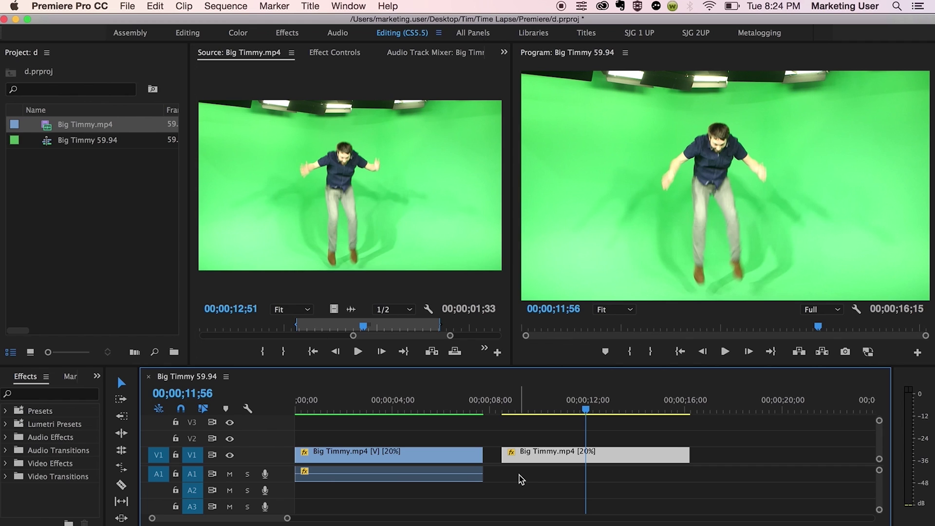
{"action": "key", "text": "Right"}
{"action": "key", "text": "Right"}
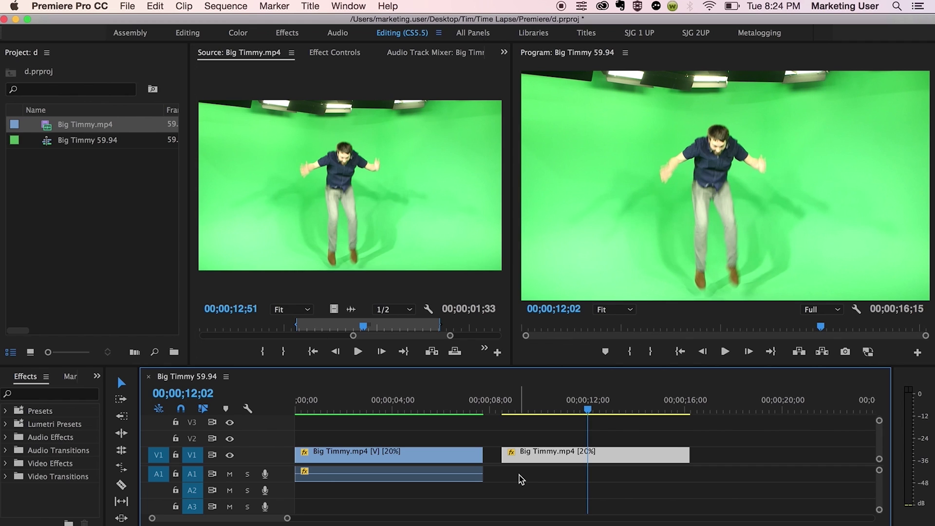
{"action": "key", "text": "Right"}
{"action": "key", "text": "Right"}
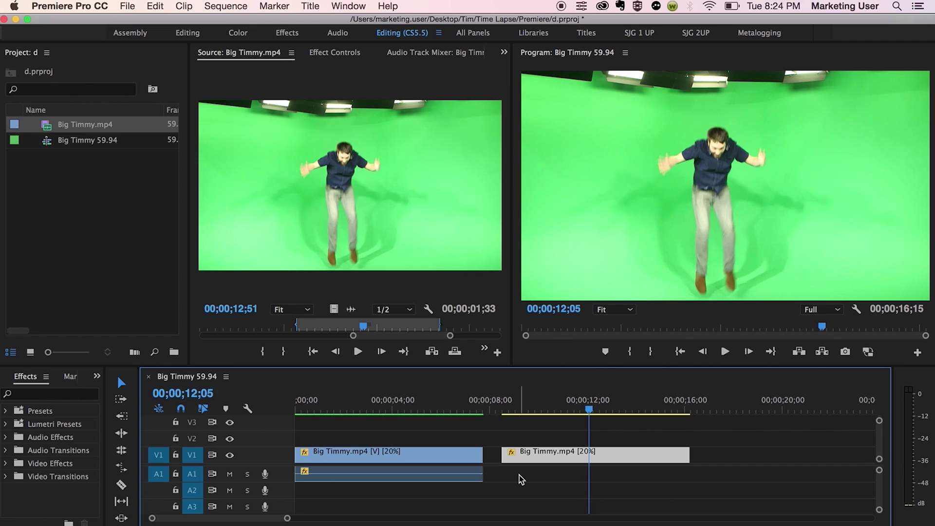
{"action": "key", "text": "Right"}
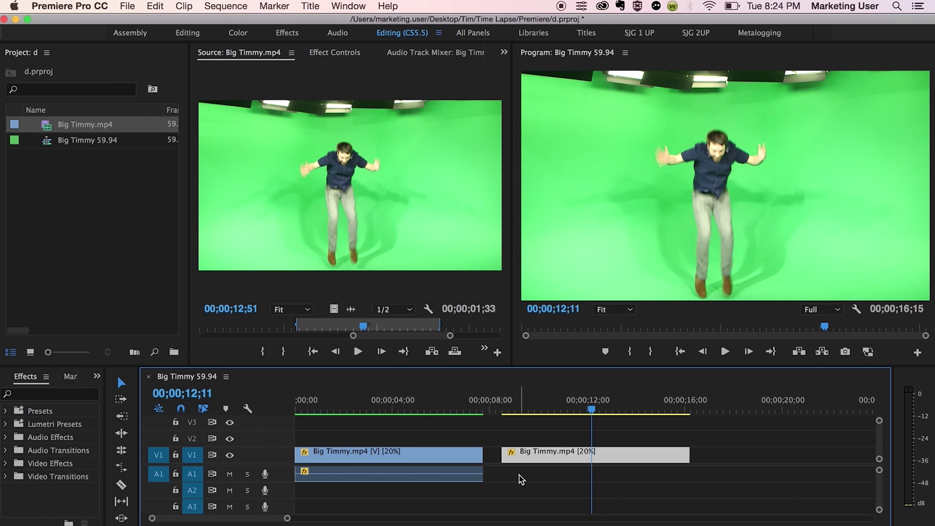
{"action": "key", "text": "Right"}
{"action": "key", "text": "Right"}
{"action": "key", "text": "Right"}
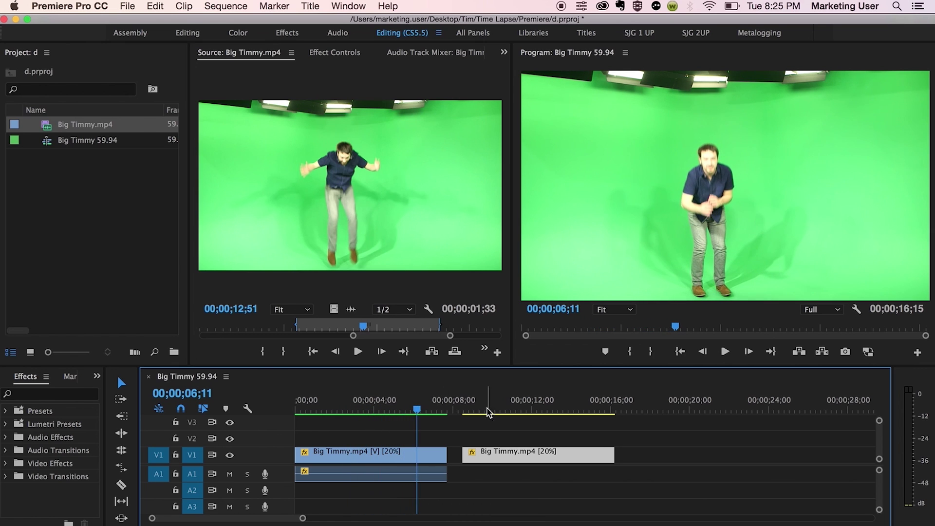
{"action": "key", "text": "space"}
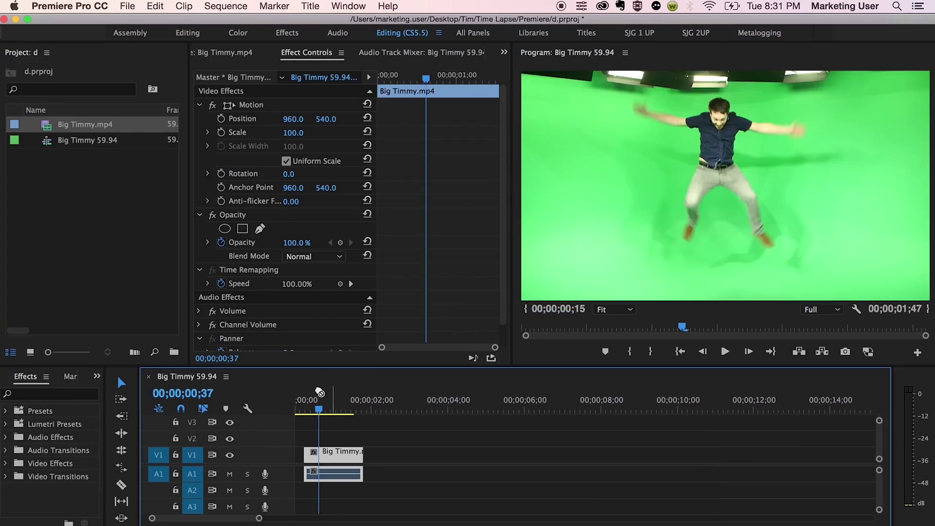
{"action": "left_click_drag", "start_coordinate": [311, 474], "coordinate": [299, 474]}
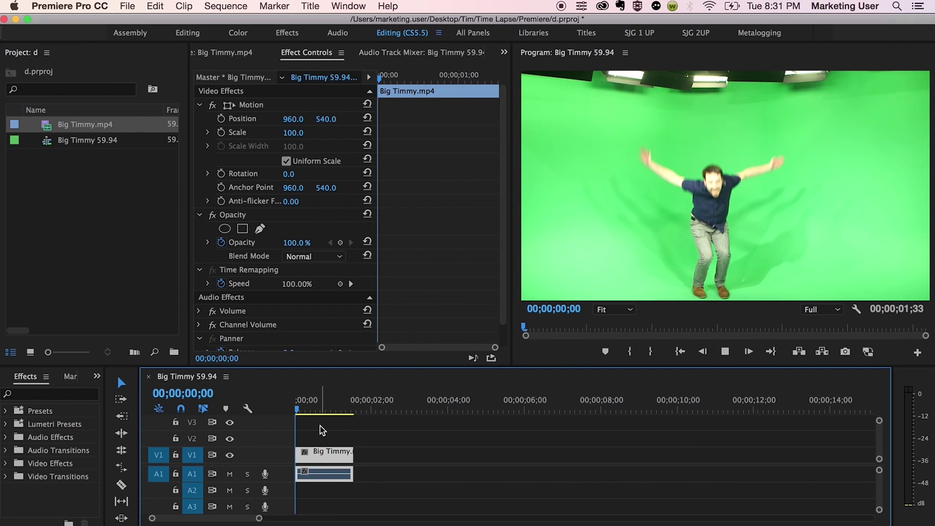
{"action": "key", "text": "="}
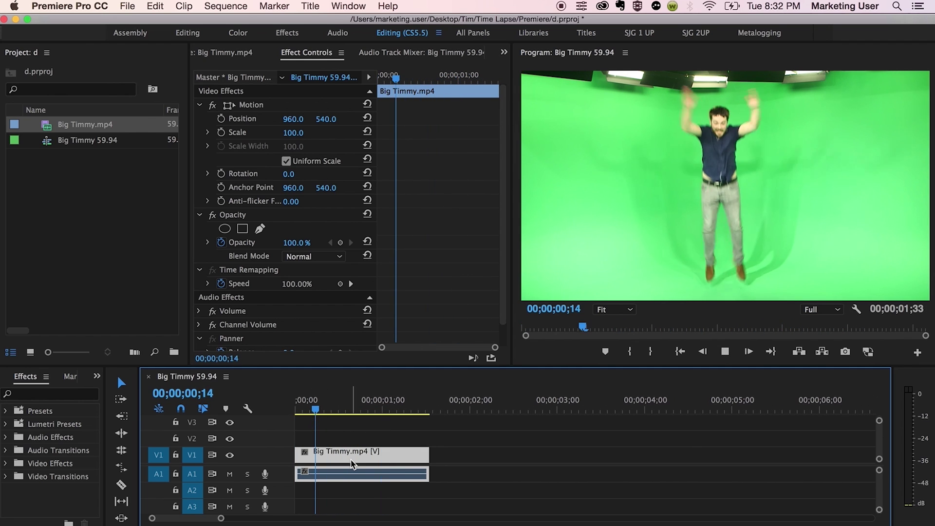
{"action": "key", "text": "space"}
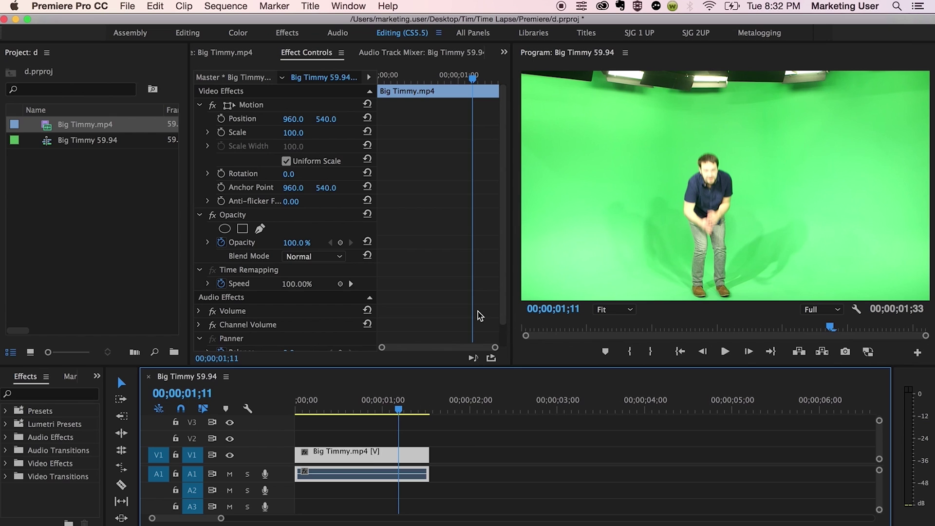
{"action": "scroll", "coordinate": [479, 315], "scroll_direction": "down", "scroll_amount": 2}
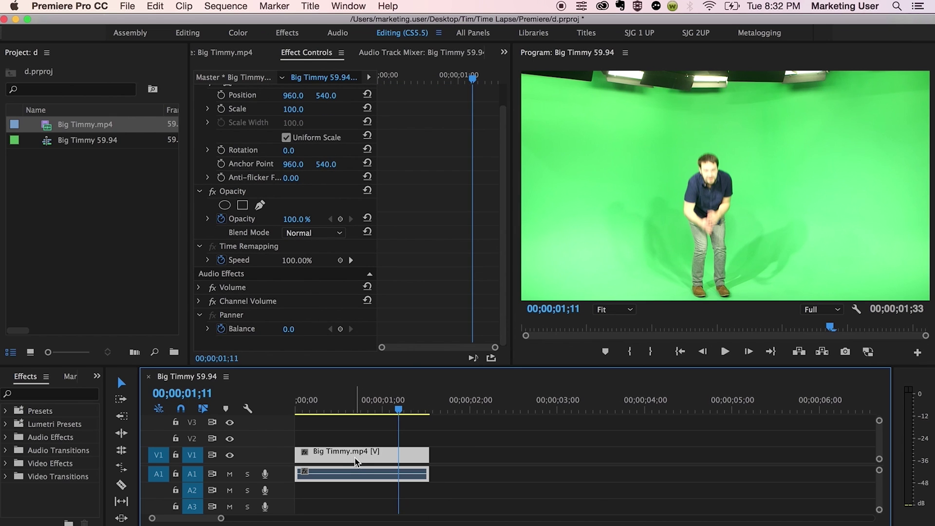
{"action": "key", "text": "super+r"}
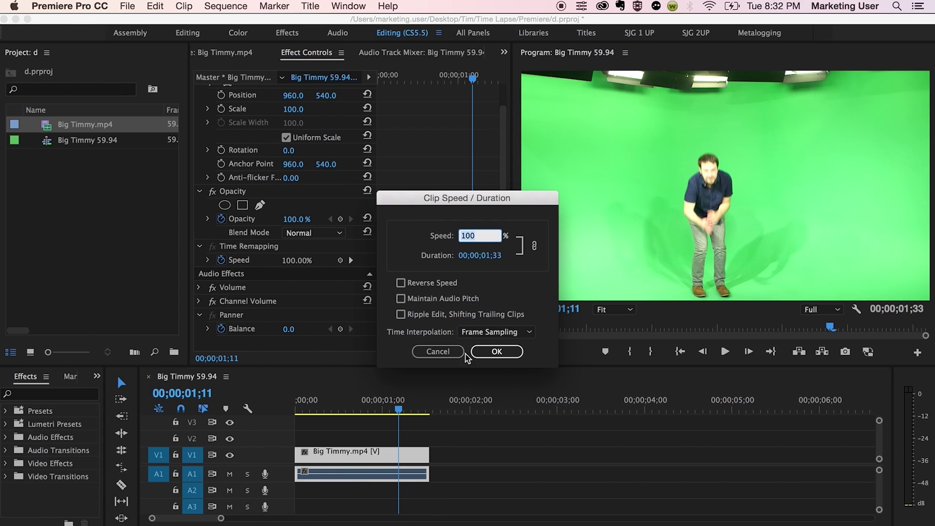
{"action": "left_click", "coordinate": [463, 353]}
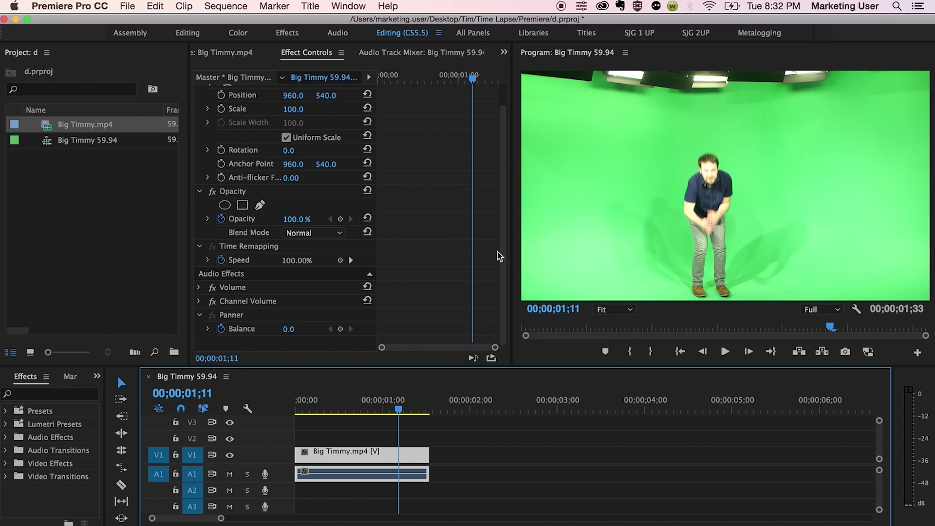
{"action": "left_click", "coordinate": [260, 251]}
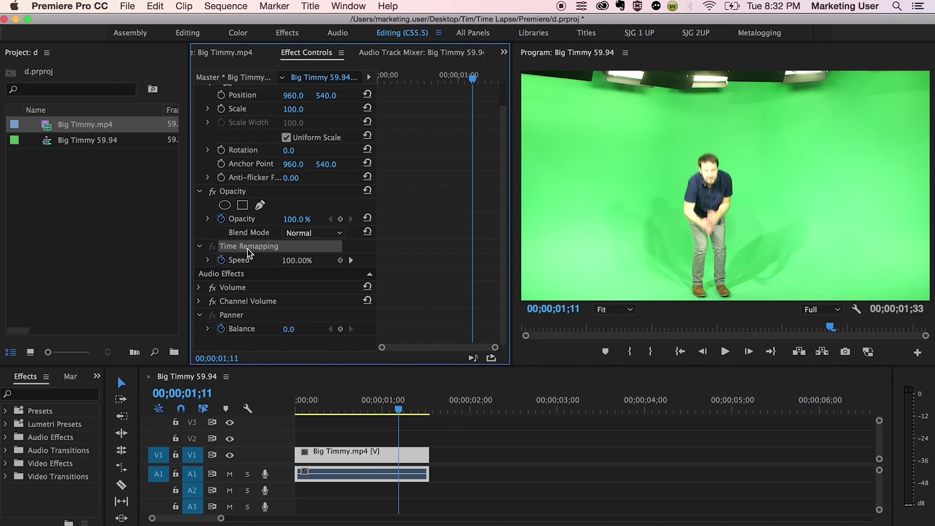
- Expand Time Remapping Speed to show its velocity graph and set the clip's Time Interpolation to Optical Flow
{"action": "left_click", "coordinate": [208, 260]}
{"action": "right_click", "coordinate": [336, 452]}
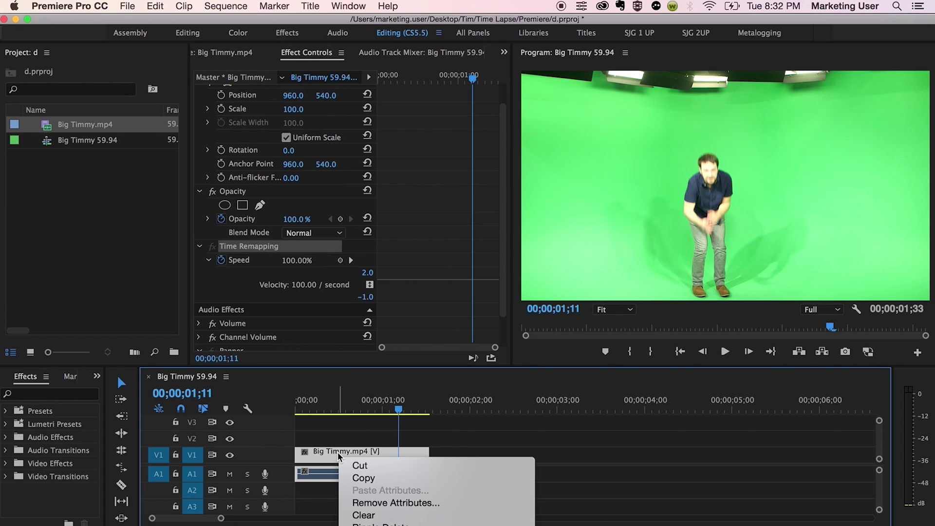
{"action": "scroll", "coordinate": [436, 438], "scroll_direction": "down", "scroll_amount": 10}
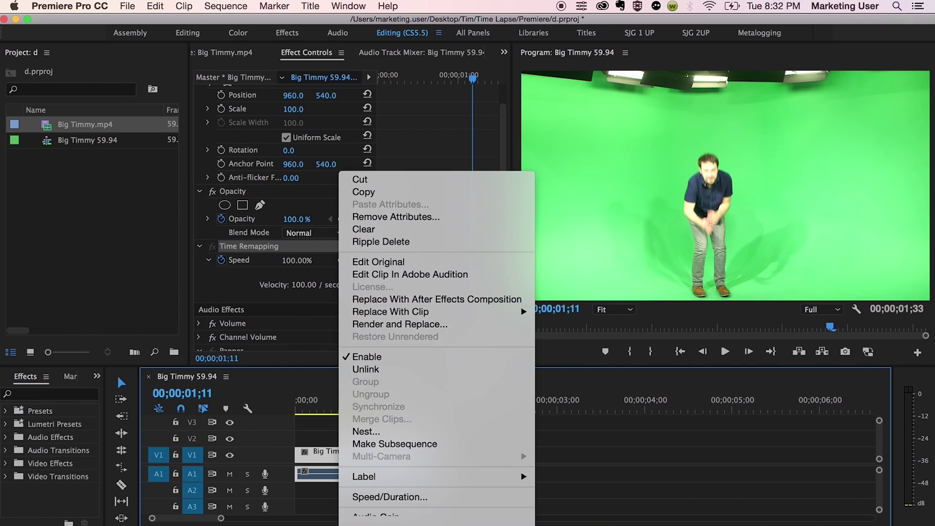
{"action": "scroll", "coordinate": [436, 463], "scroll_direction": "down", "scroll_amount": 3}
{"action": "mouse_move", "coordinate": [487, 475]}
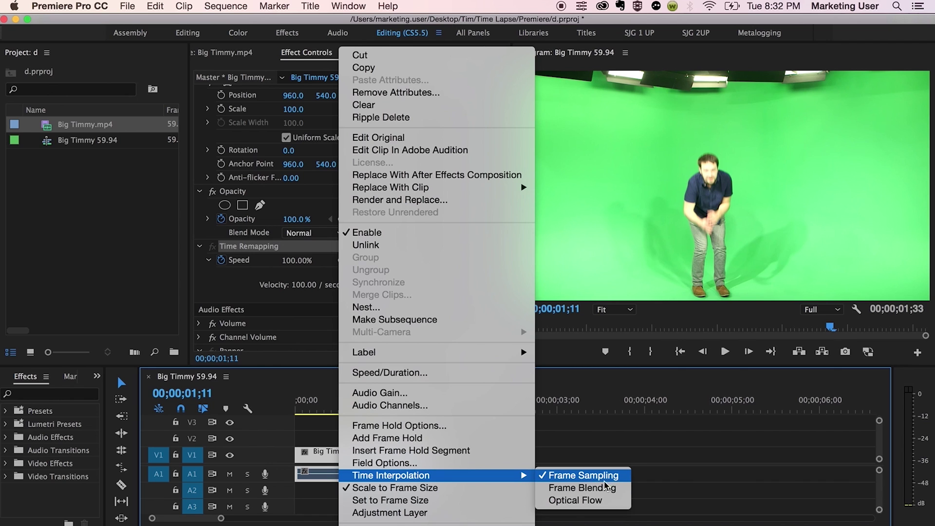
{"action": "left_click", "coordinate": [577, 500]}
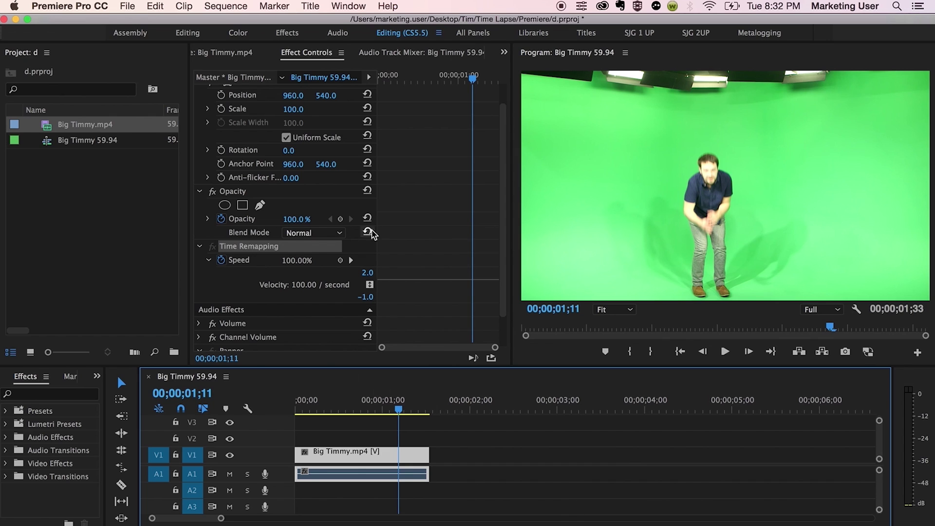
- Add Time Remapping speed keyframes at the jump start (about 00;00;21) and the peak at 00;00;43
{"action": "mouse_move", "coordinate": [393, 81]}
{"action": "left_mouse_down"}
{"action": "mouse_move", "coordinate": [375, 79]}
{"action": "mouse_move", "coordinate": [402, 88]}
{"action": "left_mouse_up"}
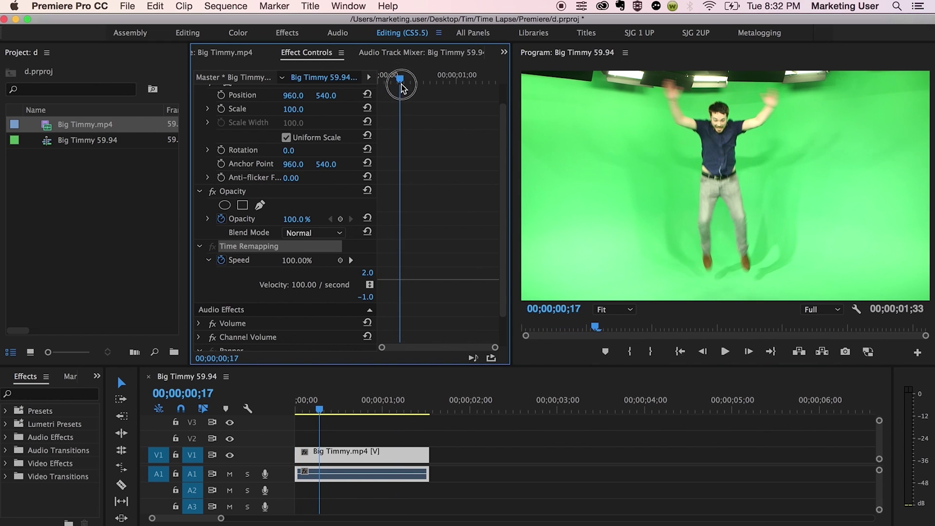
{"action": "left_click", "coordinate": [341, 262]}
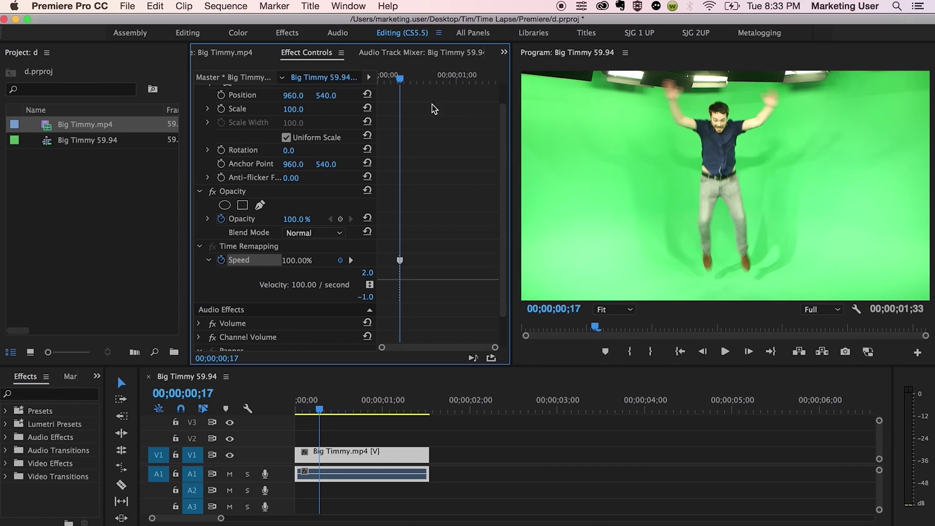
{"action": "left_click_drag", "start_coordinate": [399, 78], "coordinate": [436, 83]}
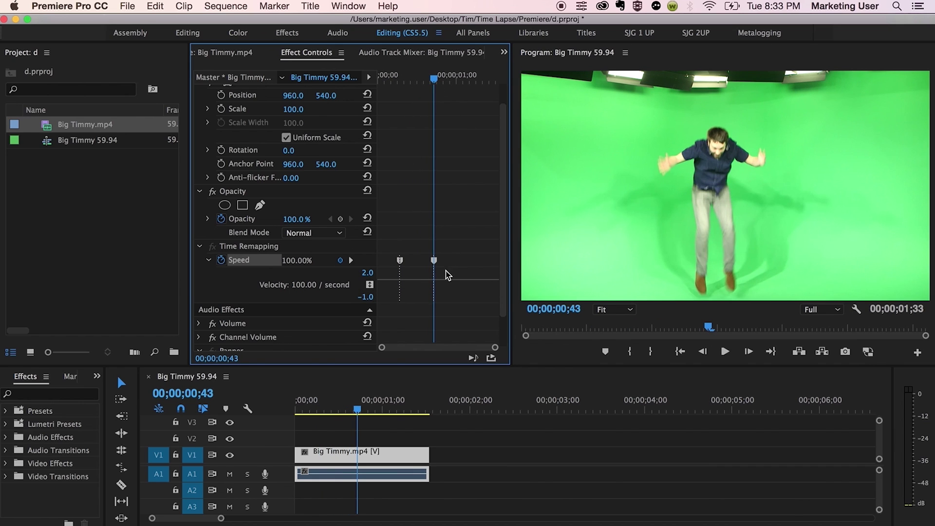
{"action": "left_click_drag", "start_coordinate": [401, 261], "coordinate": [407, 265]}
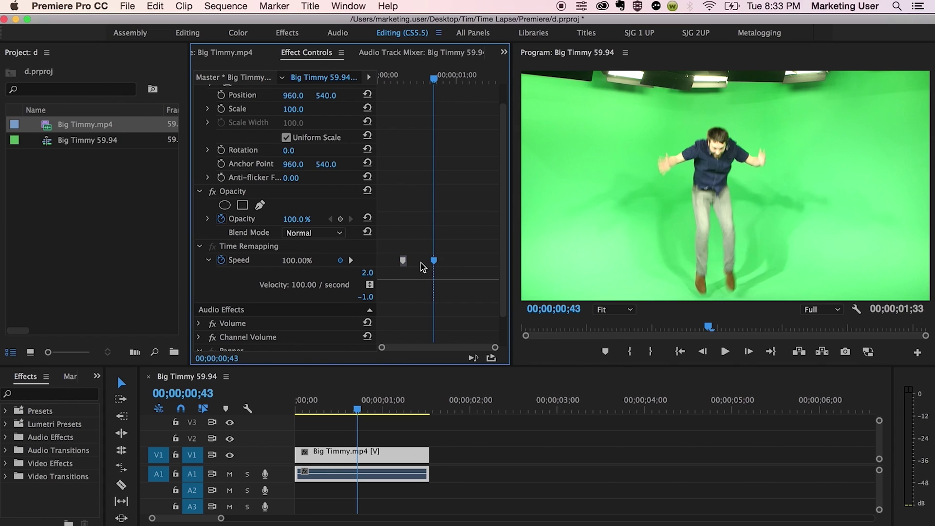
{"action": "key", "text": "equal"}
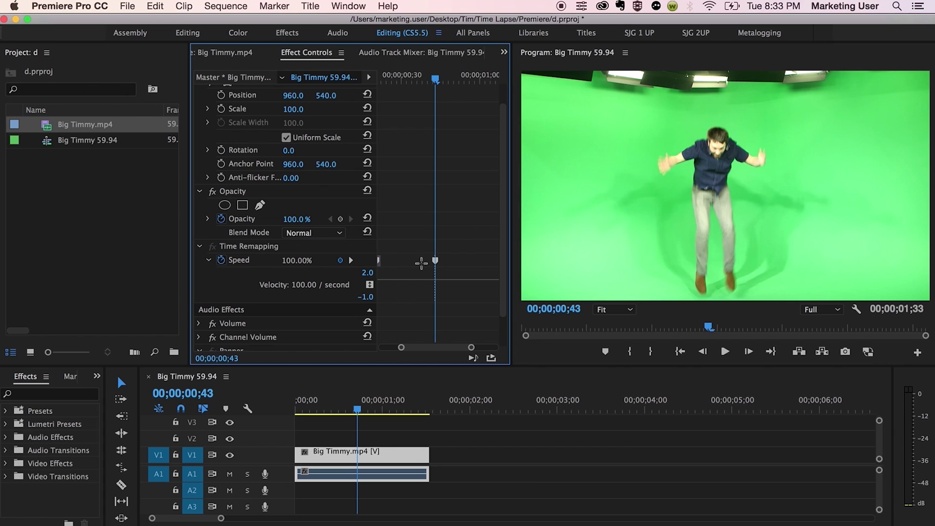
- Split the speed keyframes into gradual ramps and lower the speed after 00;00;43 to 12%
{"action": "key", "text": "equal"}
{"action": "left_click_drag", "start_coordinate": [375, 250], "coordinate": [361, 251]}
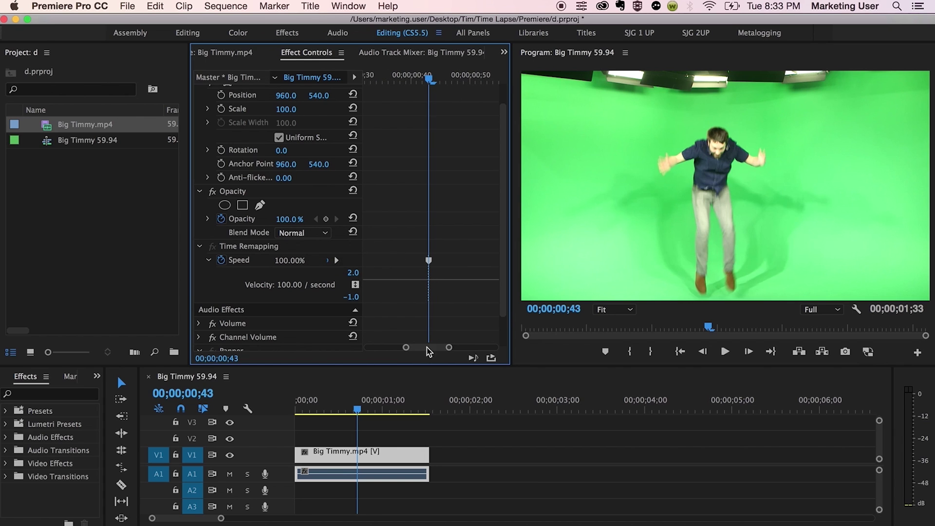
{"action": "left_click_drag", "start_coordinate": [429, 351], "coordinate": [416, 349]}
{"action": "key", "text": "minus"}
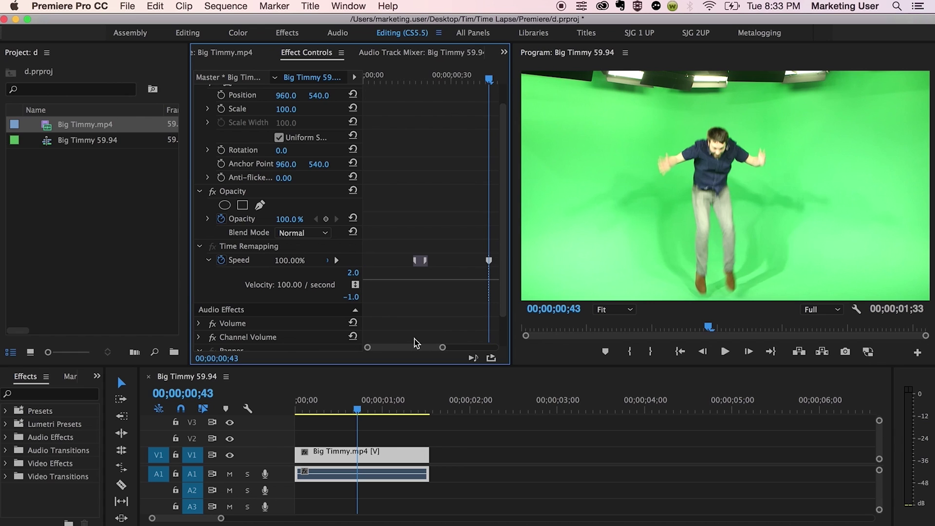
{"action": "left_click_drag", "start_coordinate": [426, 268], "coordinate": [429, 267]}
{"action": "left_click_drag", "start_coordinate": [489, 266], "coordinate": [470, 265]}
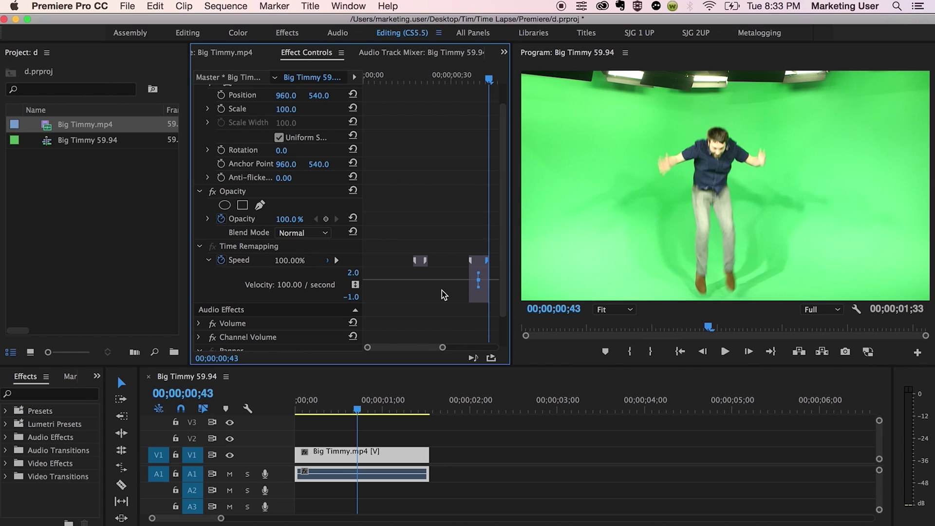
{"action": "left_click_drag", "start_coordinate": [445, 282], "coordinate": [445, 286]}
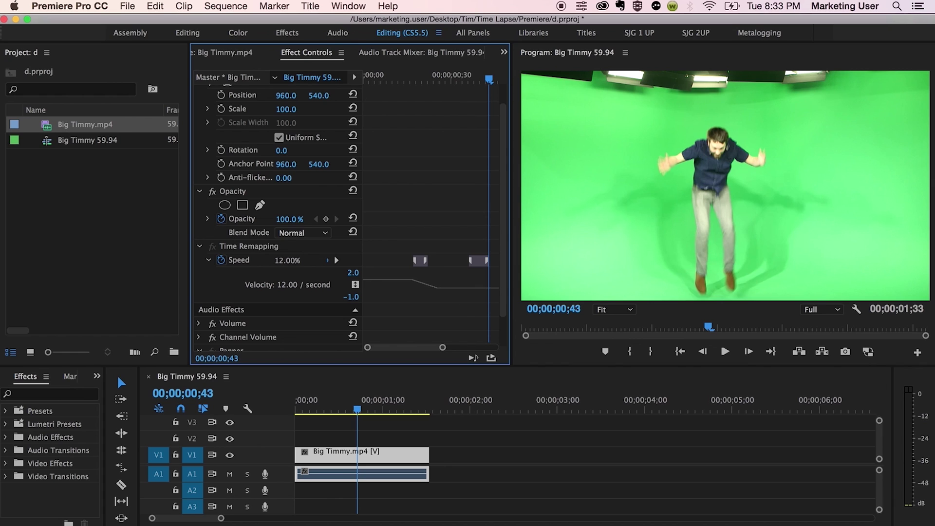
- Drag the jump's peak down to 10% speed, stretching the clip to 00;00;03;50, and scrub to preview
{"action": "left_click_drag", "start_coordinate": [446, 335], "coordinate": [447, 347]}
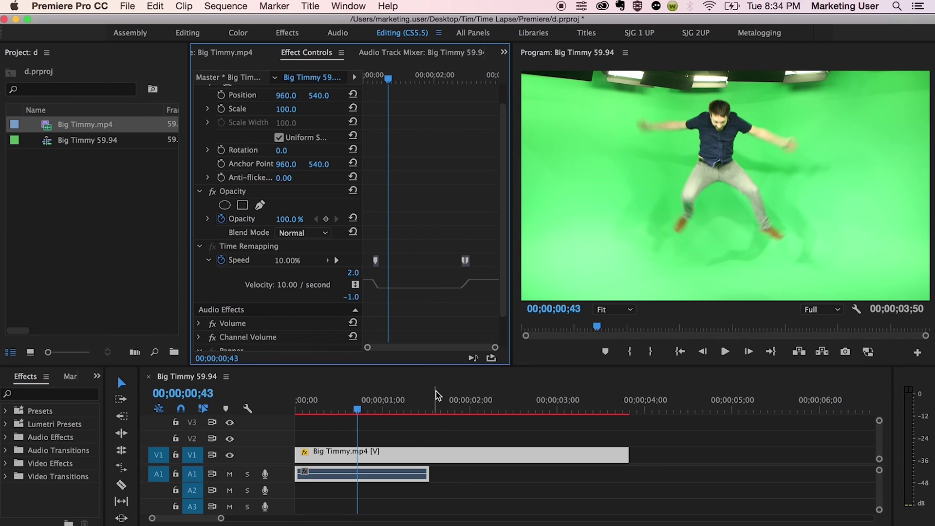
{"action": "left_click_drag", "start_coordinate": [361, 411], "coordinate": [330, 418]}
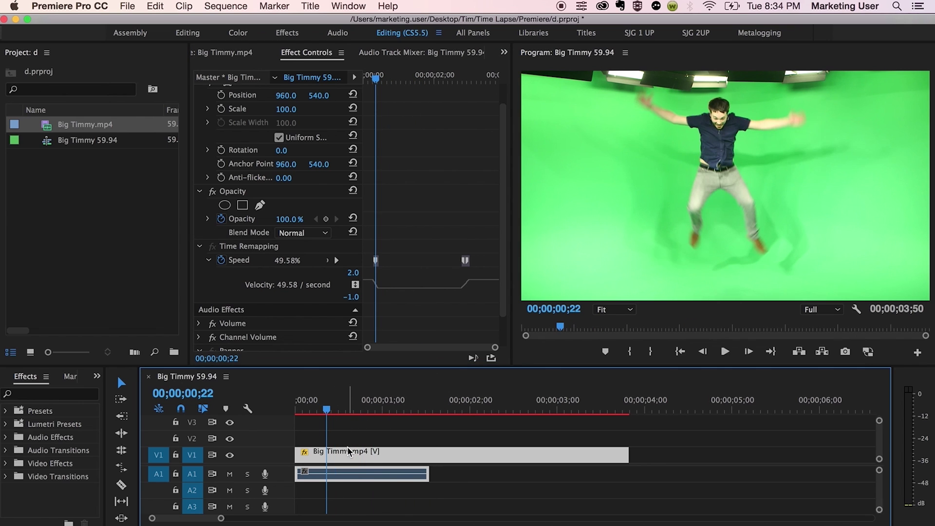
{"action": "left_click", "coordinate": [226, 6]}
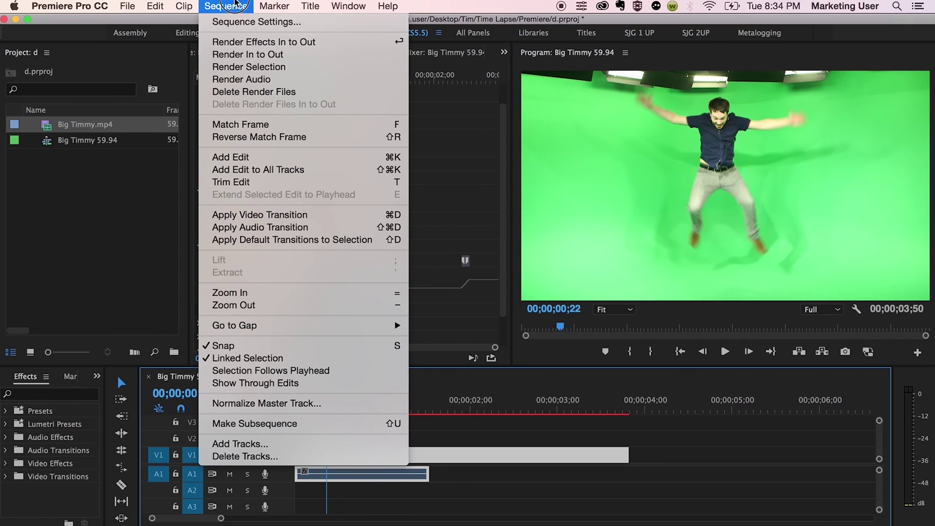
- Run Sequence > Render Selection on the time-remapped jump clip
{"action": "left_click", "coordinate": [244, 68]}
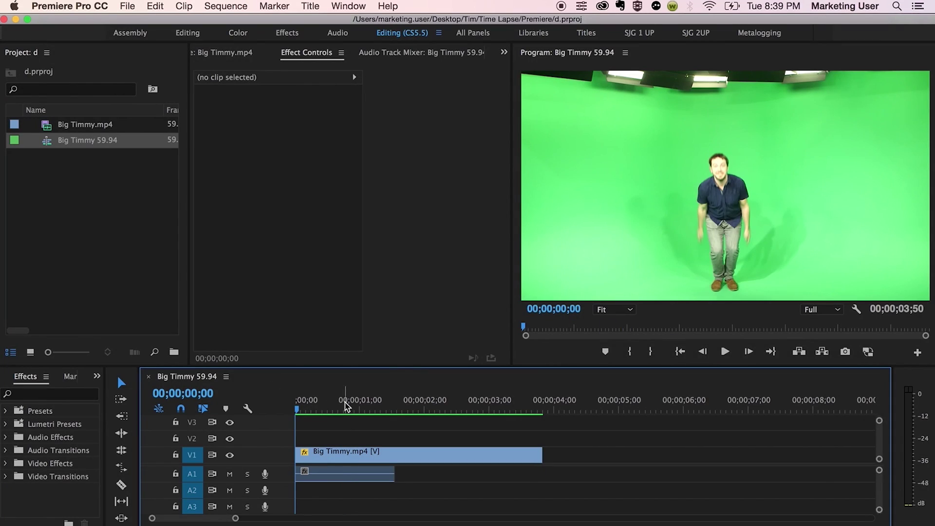
- Play and scrub through the rendered 10% slow-motion jump, then replay it from the start
{"action": "key", "text": "space"}
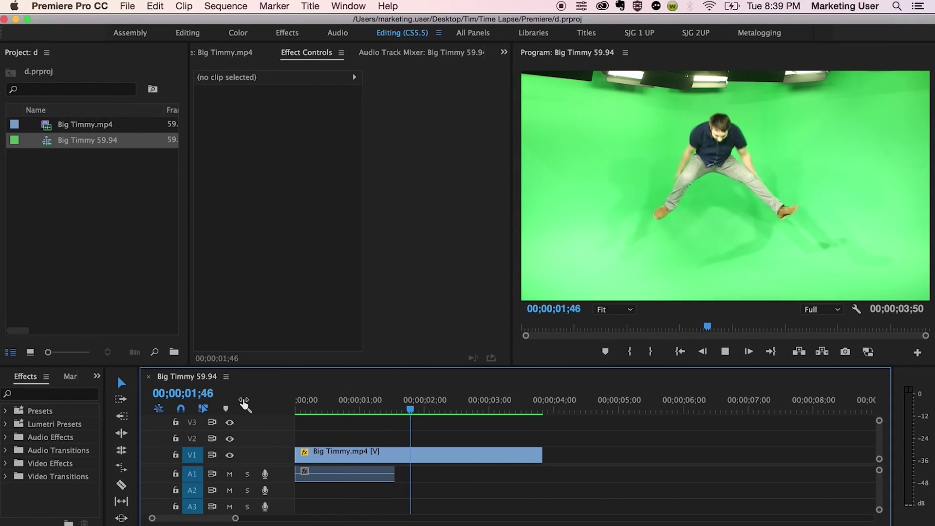
{"action": "key", "text": "="}
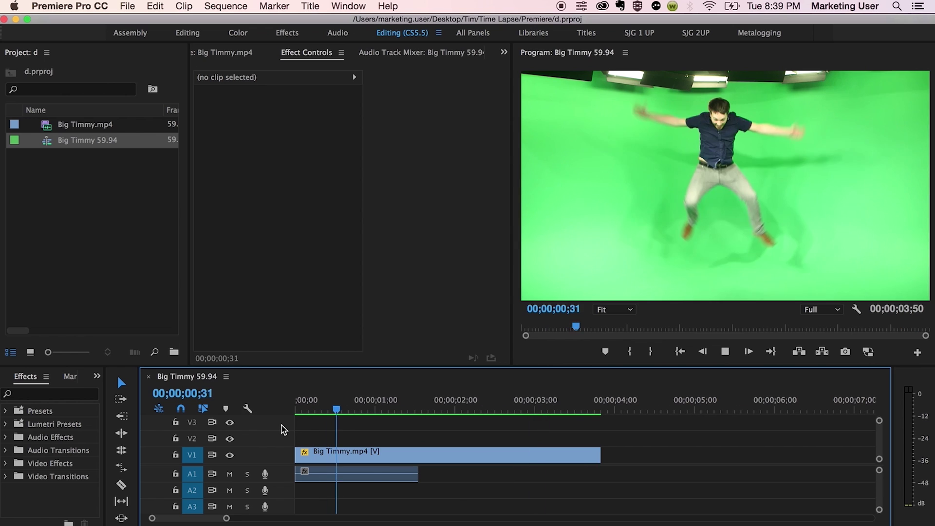
{"action": "key", "text": "space"}
{"action": "left_click_drag", "start_coordinate": [343, 415], "coordinate": [325, 416]}
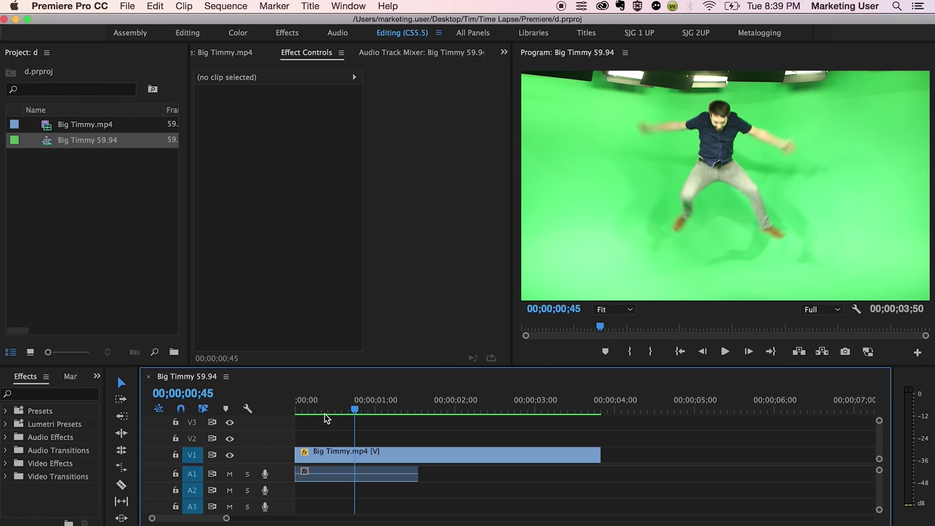
{"action": "key", "text": "Home"}
{"action": "key", "text": "space"}
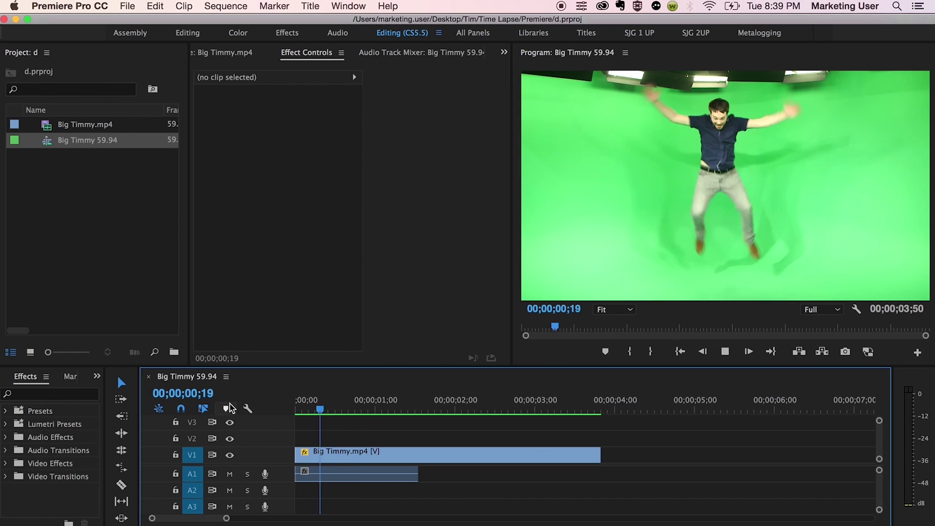